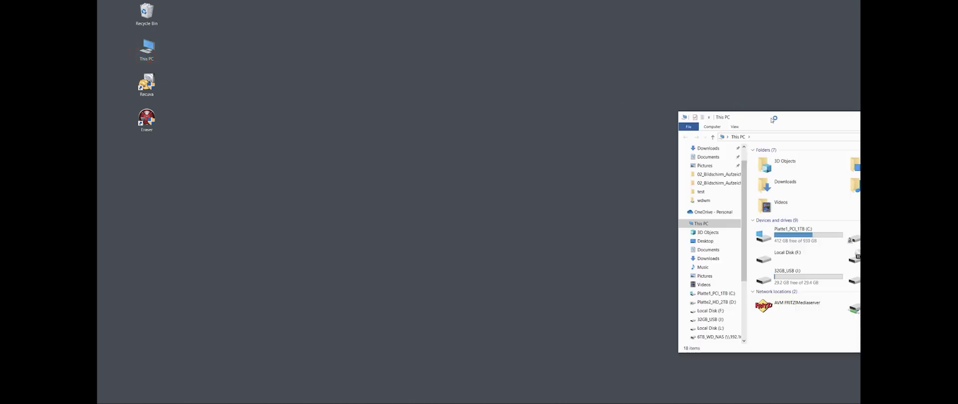
Step: Open the 32GB_USB (J:) drive, look into its private_documents folder and return to the drive's root
{"action": "left_click_drag", "start_coordinate": [772, 120], "coordinate": [387, 80]}
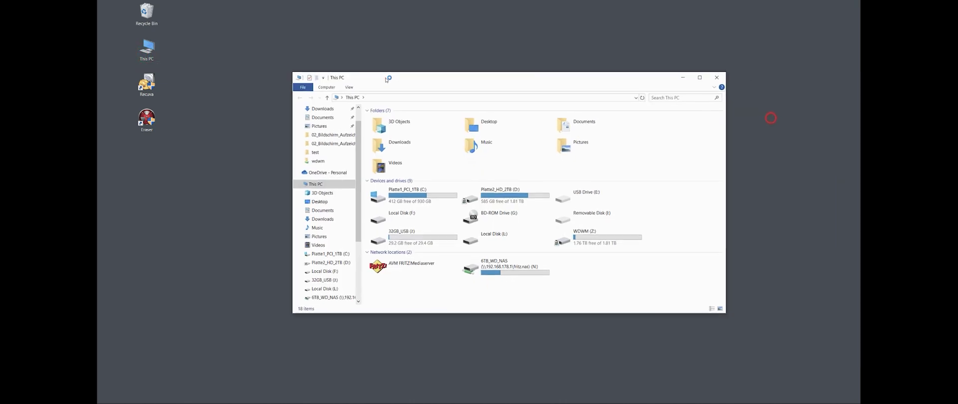
{"action": "double_click", "coordinate": [424, 239]}
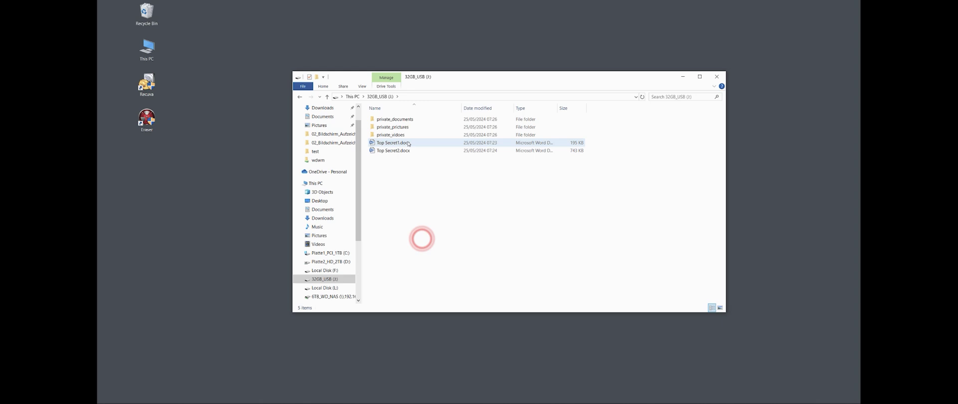
{"action": "double_click", "coordinate": [404, 121]}
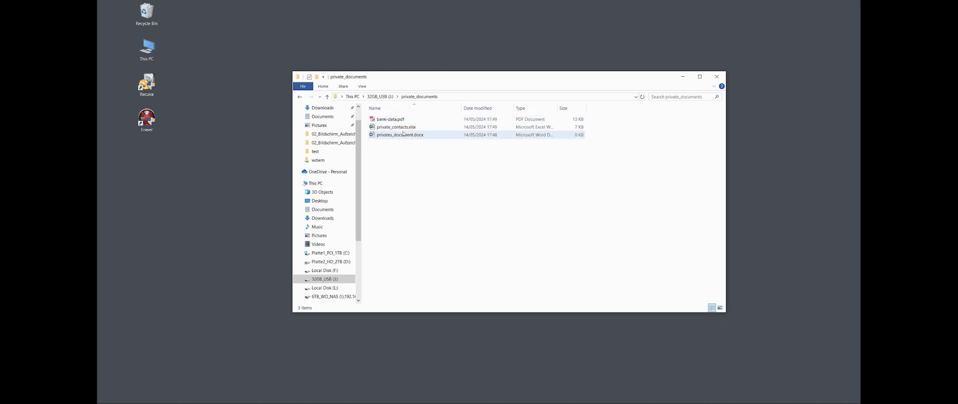
{"action": "key", "text": "alt+Up"}
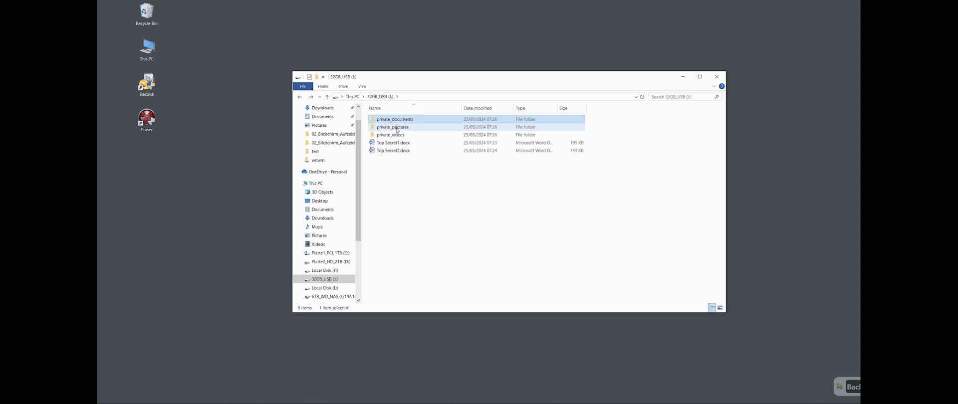
Step: View the first picture in the private_prictures folder, close it and return to the drive's root
{"action": "double_click", "coordinate": [394, 129]}
{"action": "left_click", "coordinate": [394, 120]}
{"action": "double_click", "coordinate": [393, 121]}
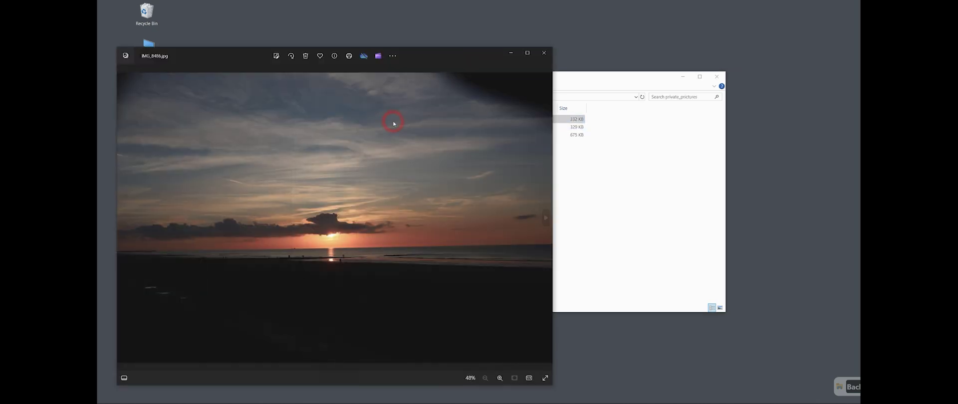
{"action": "key", "text": "Escape"}
{"action": "key", "text": "BackSpace"}
Step: Play private_Video_03 from the private_vidoes folder, close the player and return to the drive's root
{"action": "left_click", "coordinate": [400, 136]}
{"action": "double_click", "coordinate": [400, 136]}
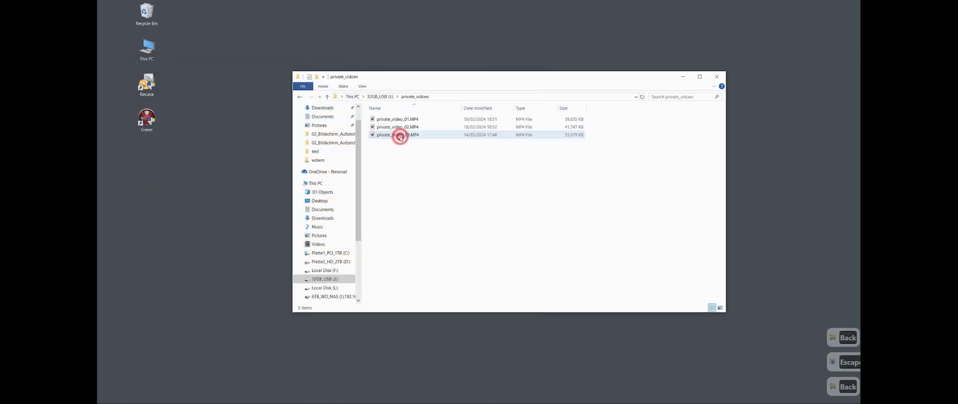
{"action": "double_click", "coordinate": [410, 135]}
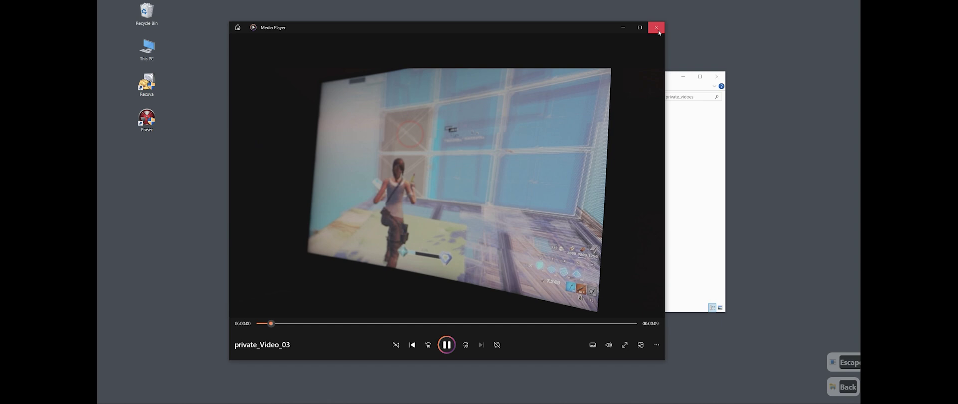
{"action": "left_click", "coordinate": [650, 32]}
{"action": "left_click", "coordinate": [438, 175]}
{"action": "key", "text": "BackSpace"}
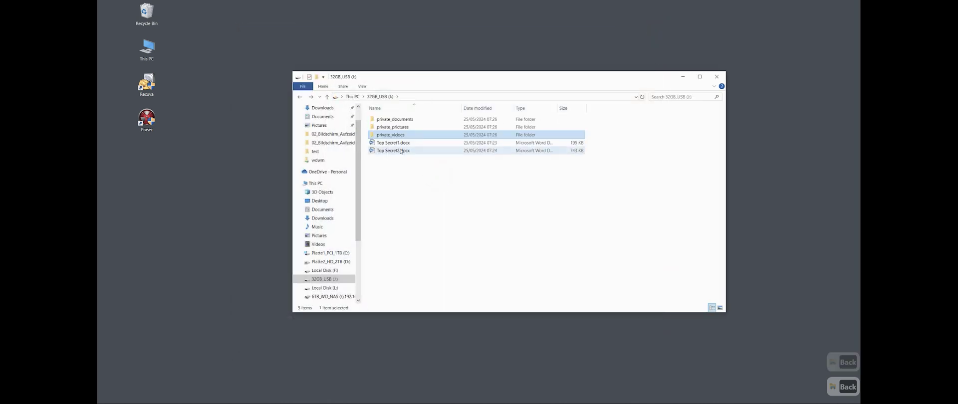
Step: View the documents Top Secret1.docx and Top Secret2.docx one after the other, closing each again
{"action": "double_click", "coordinate": [400, 144]}
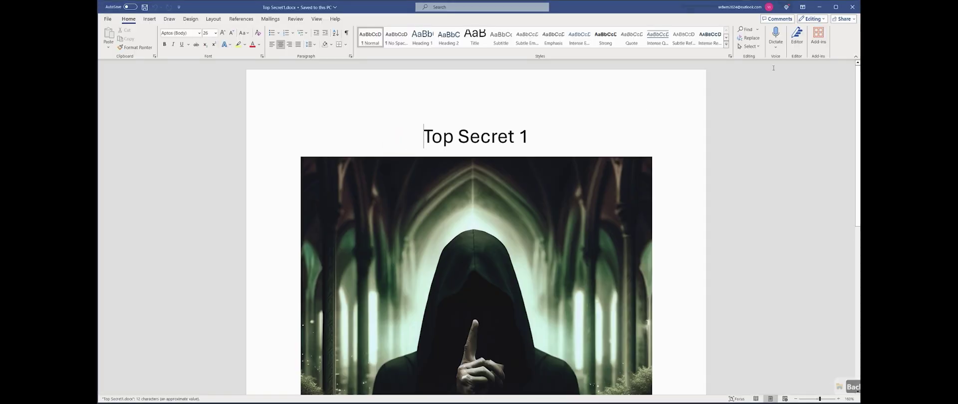
{"action": "left_click", "coordinate": [853, 7]}
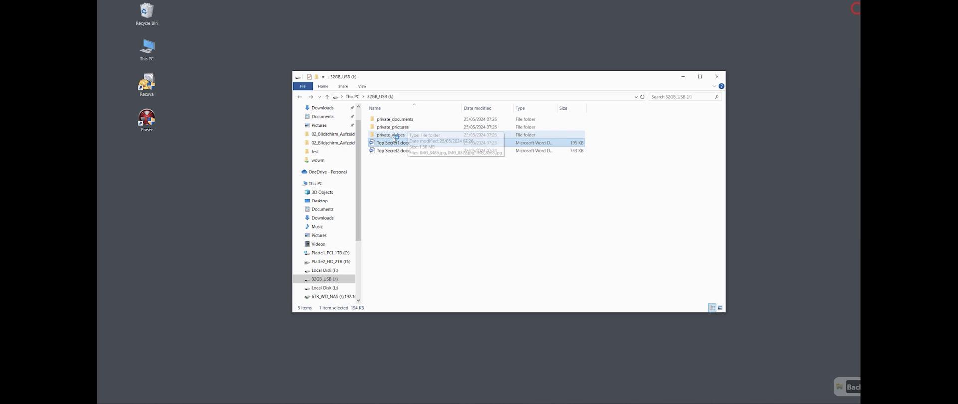
{"action": "double_click", "coordinate": [394, 150]}
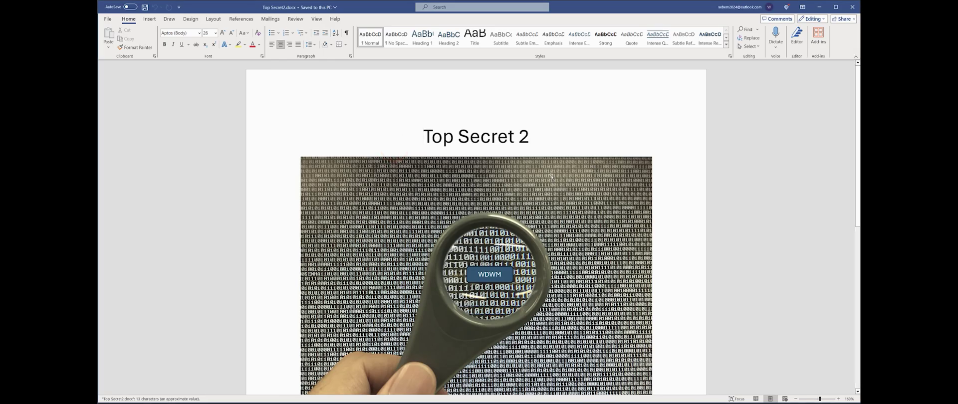
{"action": "left_click", "coordinate": [852, 7]}
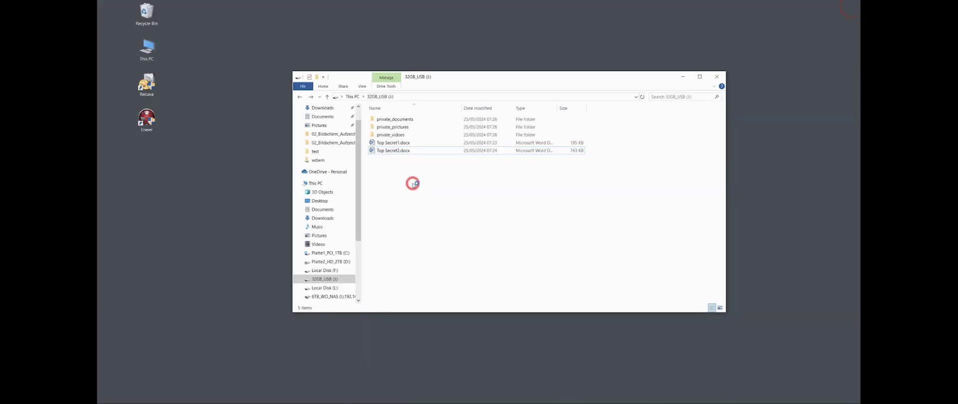
Step: Permanently delete the private_documents, private_prictures and private_vidoes folders from the USB drive, including the Thumbs.db system file
{"action": "left_click", "coordinate": [407, 119]}
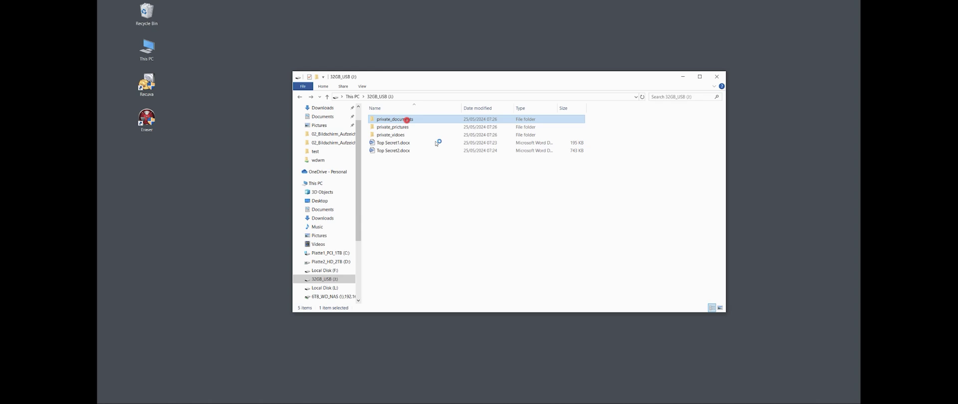
{"action": "key", "text": "shift+Down"}
{"action": "key", "text": "shift+Down"}
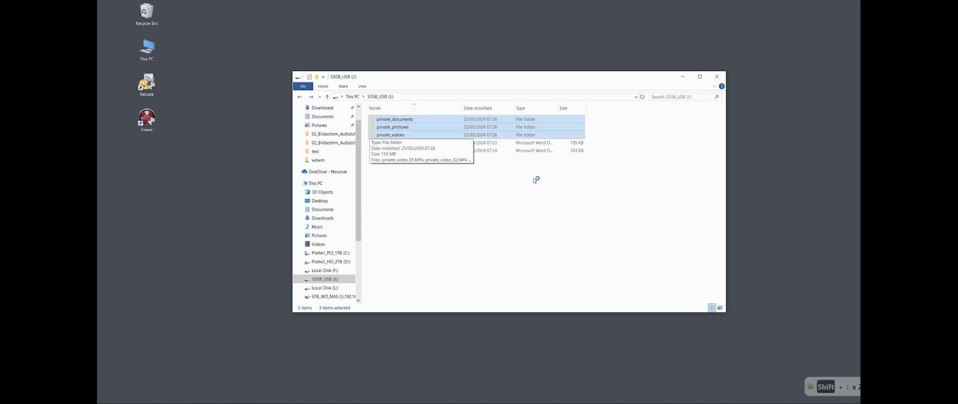
{"action": "key", "text": "shift+Delete"}
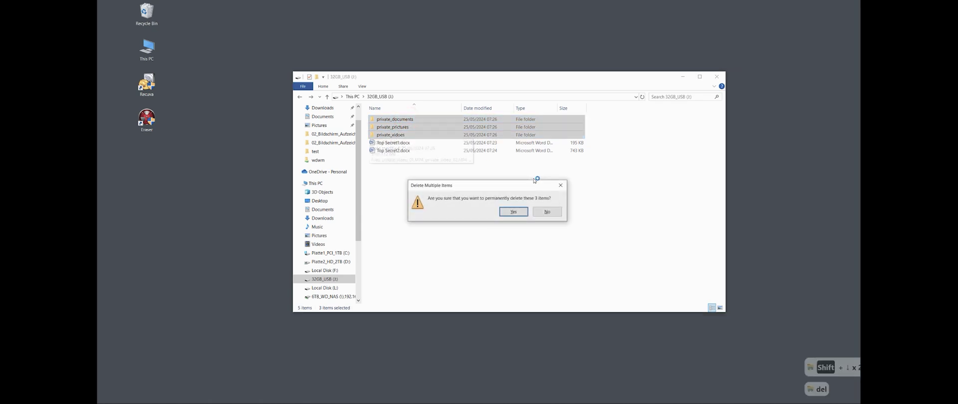
{"action": "left_click", "coordinate": [517, 213]}
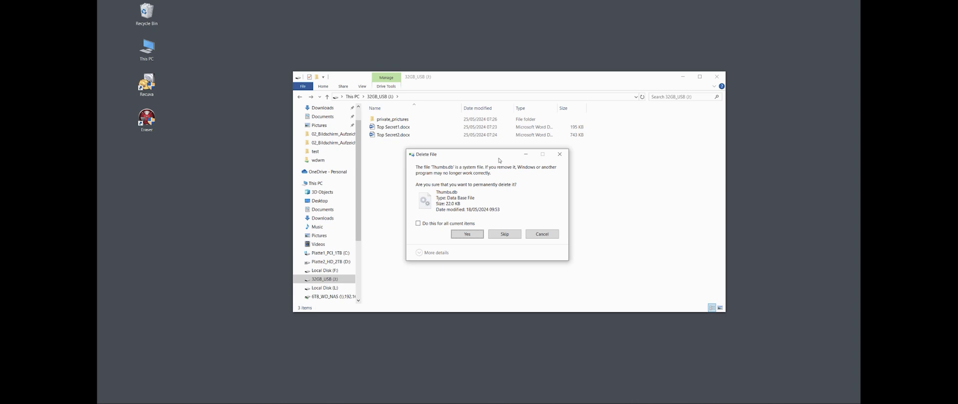
{"action": "left_click", "coordinate": [455, 235]}
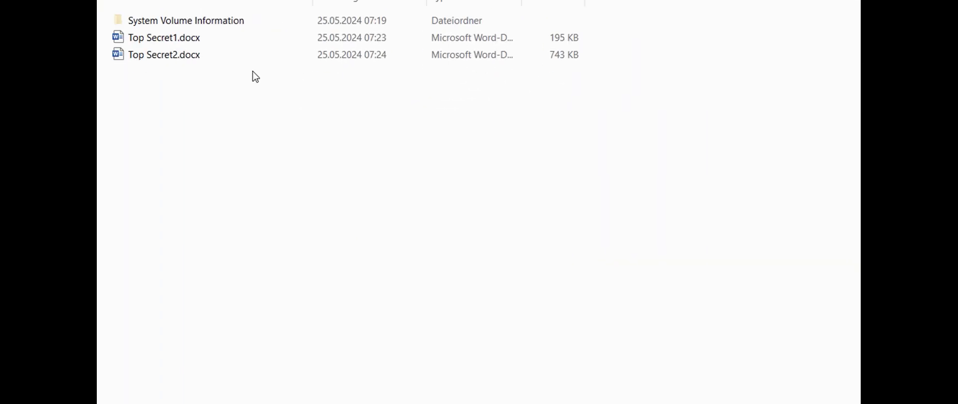
Step: Securely erase Top Secret1.docx straight from the file listing with Eraser's Erase command
{"action": "left_click", "coordinate": [173, 34]}
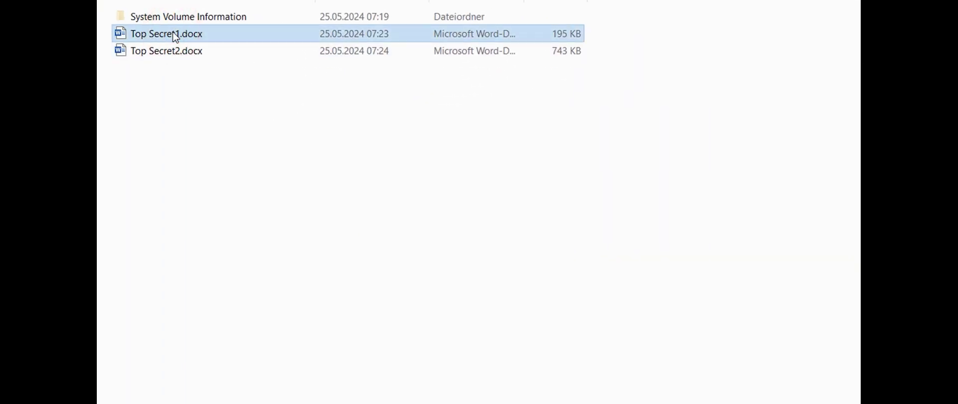
{"action": "right_click", "coordinate": [174, 36]}
{"action": "mouse_move", "coordinate": [278, 178]}
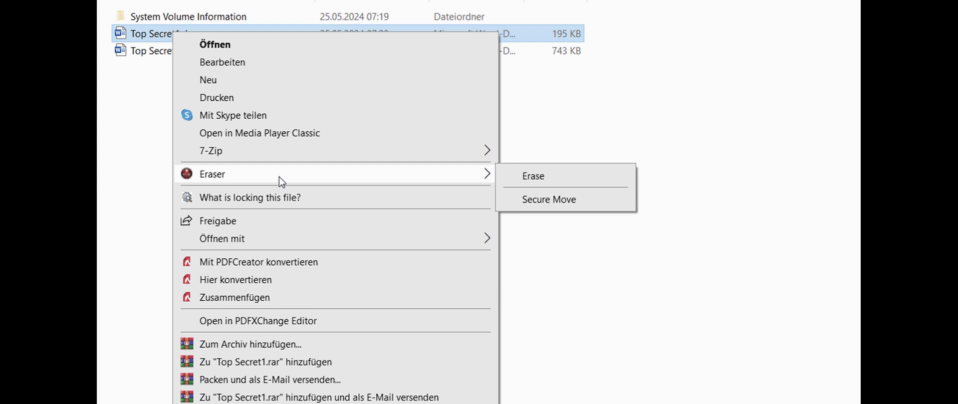
{"action": "left_click", "coordinate": [517, 179]}
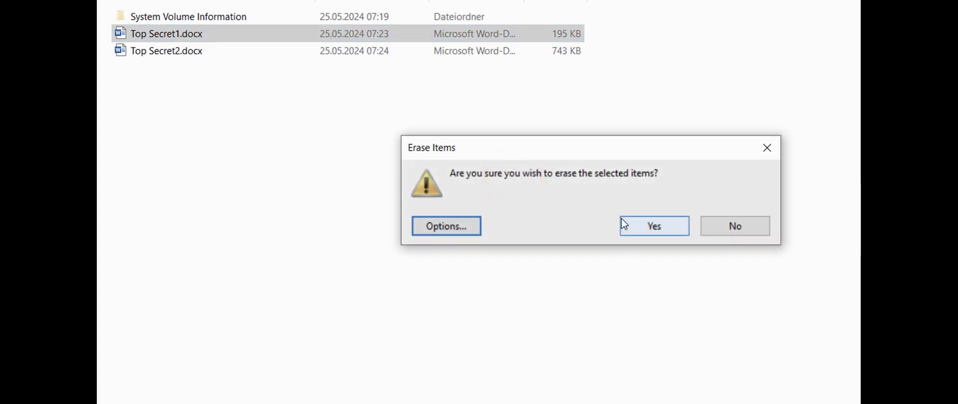
{"action": "left_click", "coordinate": [647, 230]}
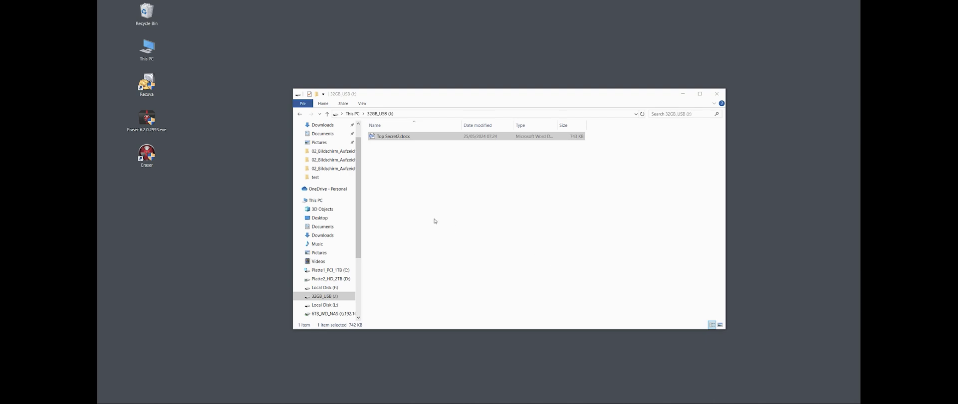
Step: Switch to Eraser and create a new erase task whose type is Run immediately
{"action": "double_click", "coordinate": [145, 159]}
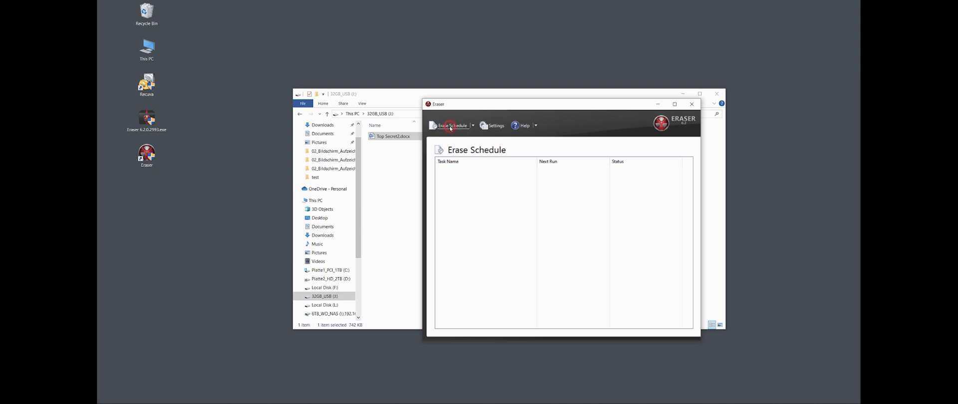
{"action": "right_click", "coordinate": [469, 176]}
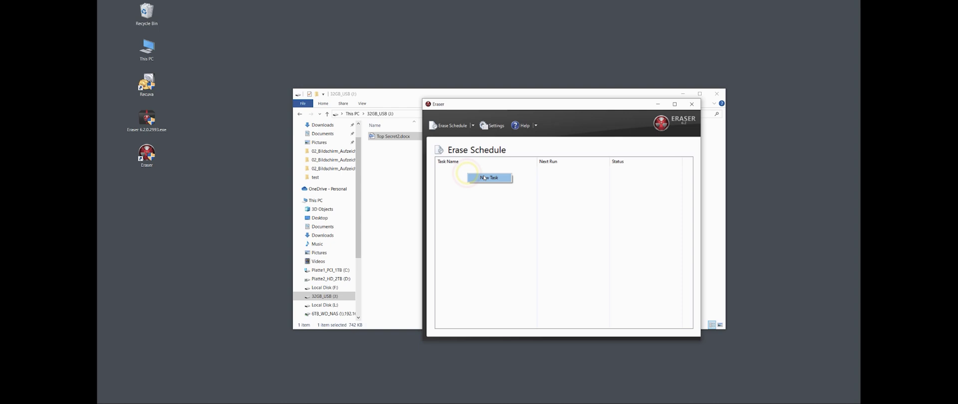
{"action": "left_click", "coordinate": [485, 177]}
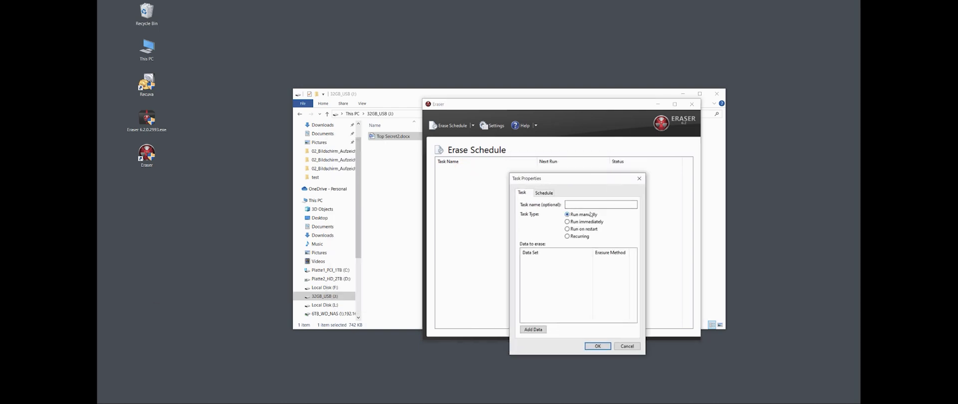
{"action": "left_click", "coordinate": [575, 205]}
{"action": "left_click", "coordinate": [567, 222]}
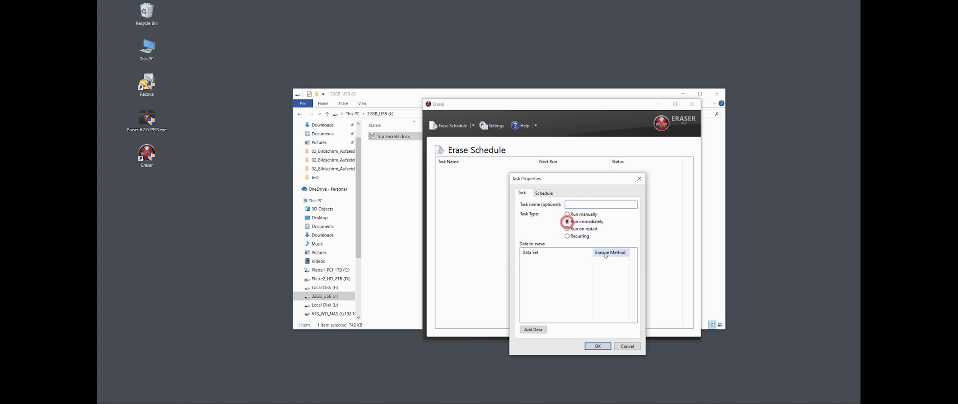
Step: Start adding data to the task, with target type File and erasure method German VSITR (7 passes)
{"action": "left_click", "coordinate": [534, 331]}
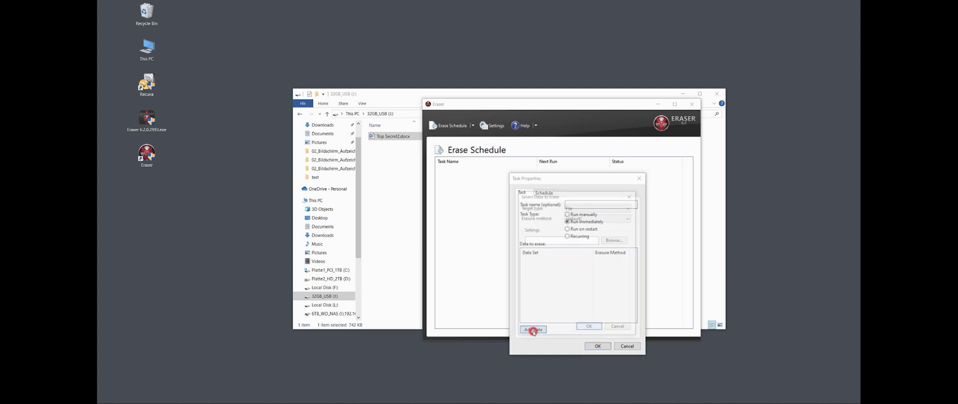
{"action": "left_click", "coordinate": [577, 210]}
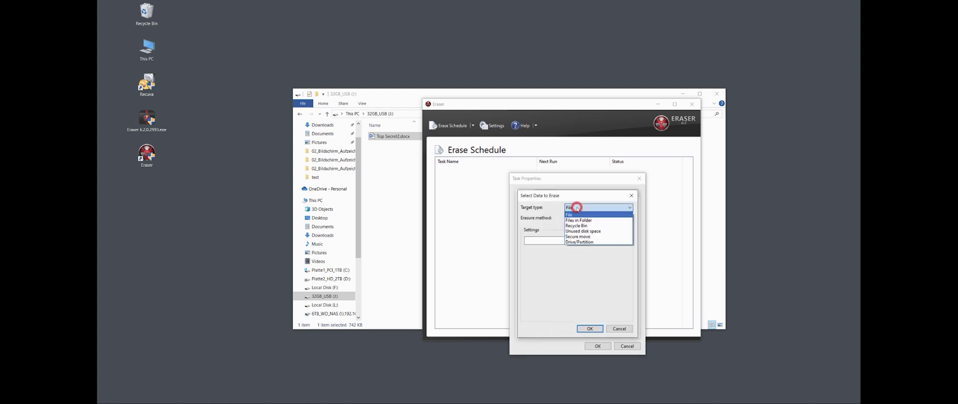
{"action": "left_click", "coordinate": [579, 258]}
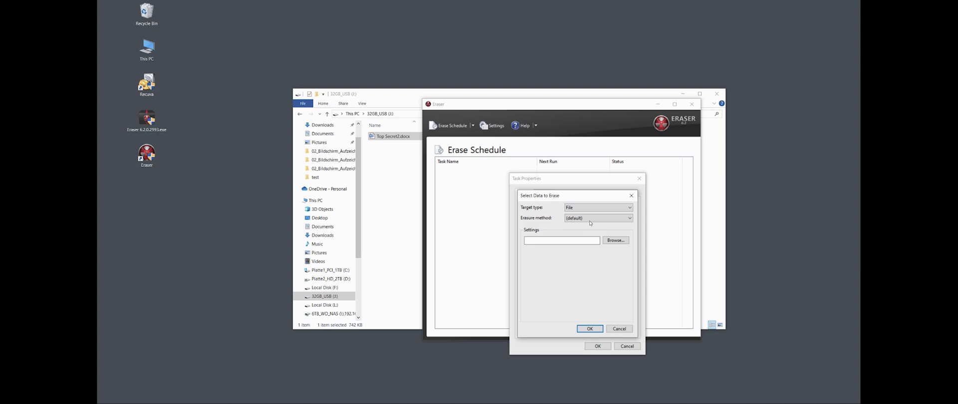
{"action": "left_click", "coordinate": [590, 221]}
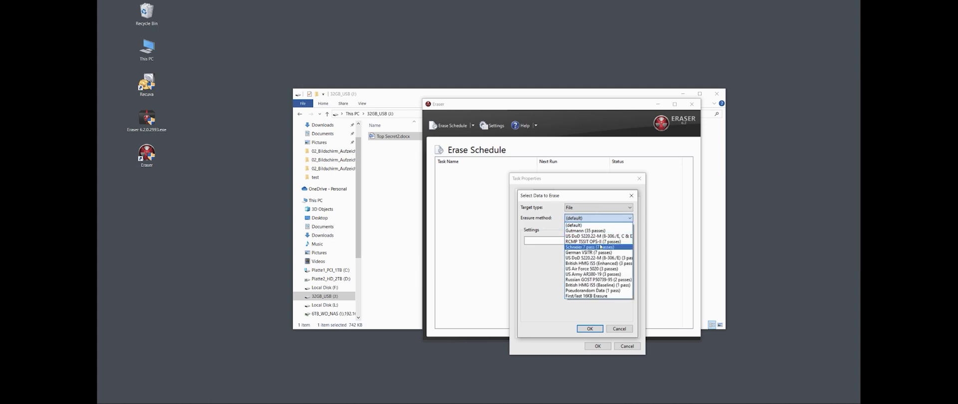
{"action": "left_click", "coordinate": [583, 252]}
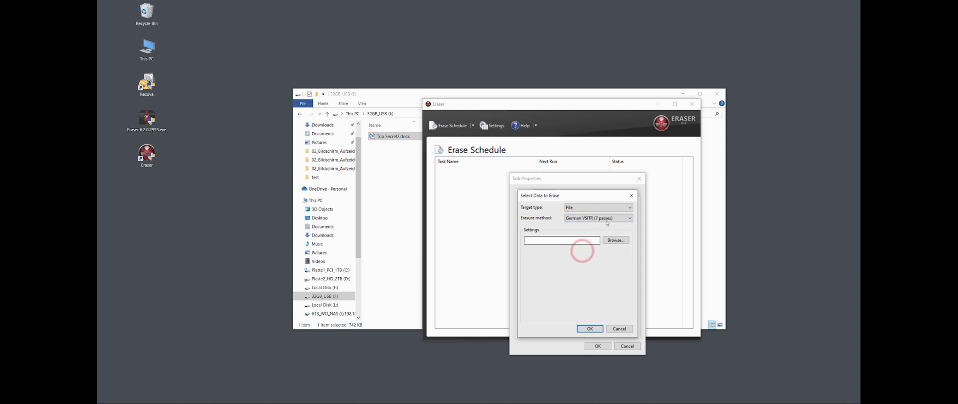
Step: Choose Top Secret2.docx on the 32GB_USB (J:) drive as the file to erase and add it to the task
{"action": "left_click", "coordinate": [615, 241]}
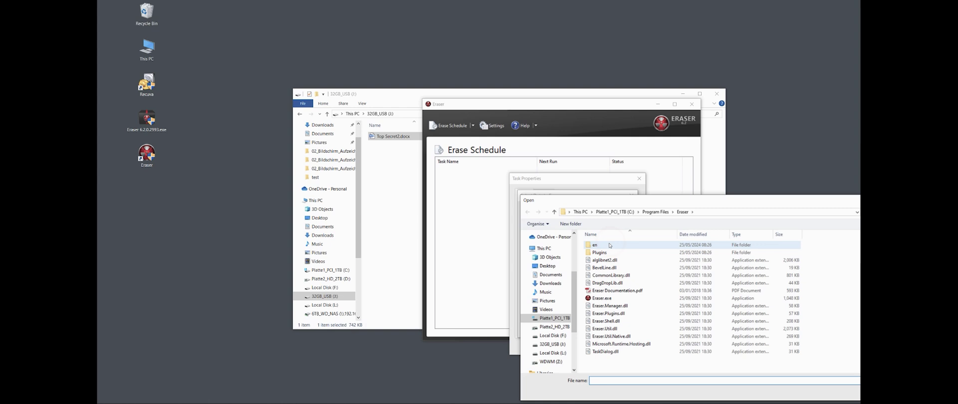
{"action": "left_click", "coordinate": [408, 113]}
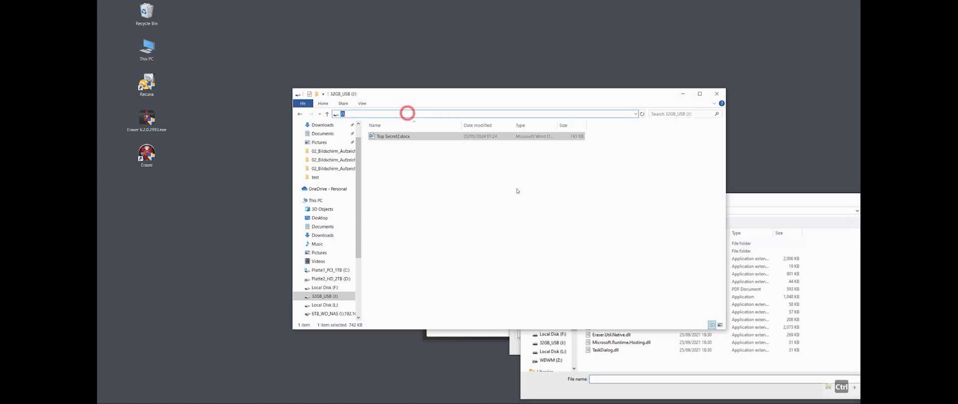
{"action": "key", "text": "ctrl+c"}
{"action": "key", "text": "alt+Tab"}
{"action": "left_click", "coordinate": [642, 380]}
{"action": "key", "text": "ctrl+v"}
{"action": "key", "text": "Return"}
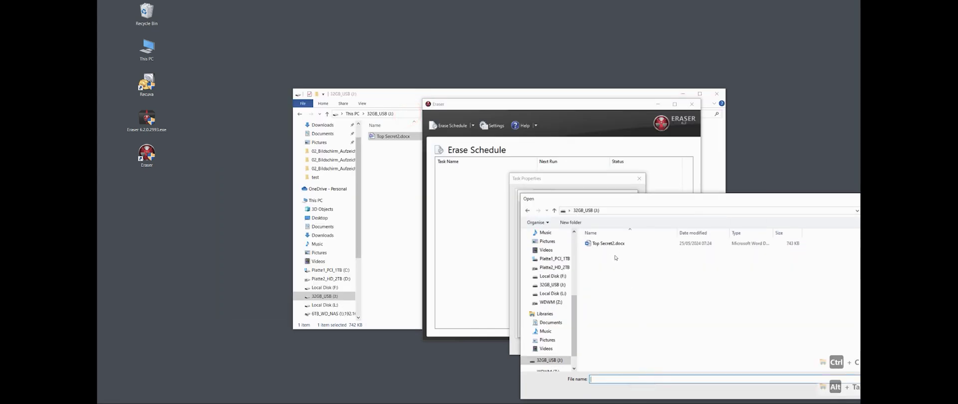
{"action": "left_click", "coordinate": [606, 244]}
{"action": "left_click_drag", "start_coordinate": [777, 198], "coordinate": [659, 147]}
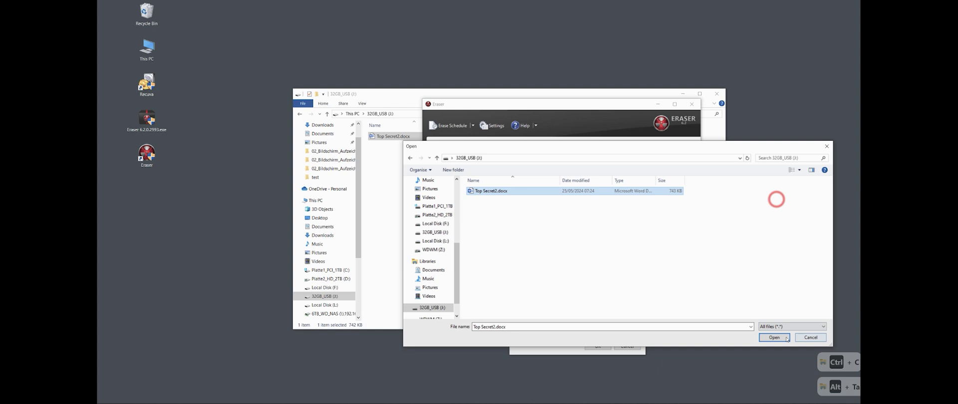
{"action": "left_click", "coordinate": [775, 337]}
{"action": "left_click", "coordinate": [590, 329]}
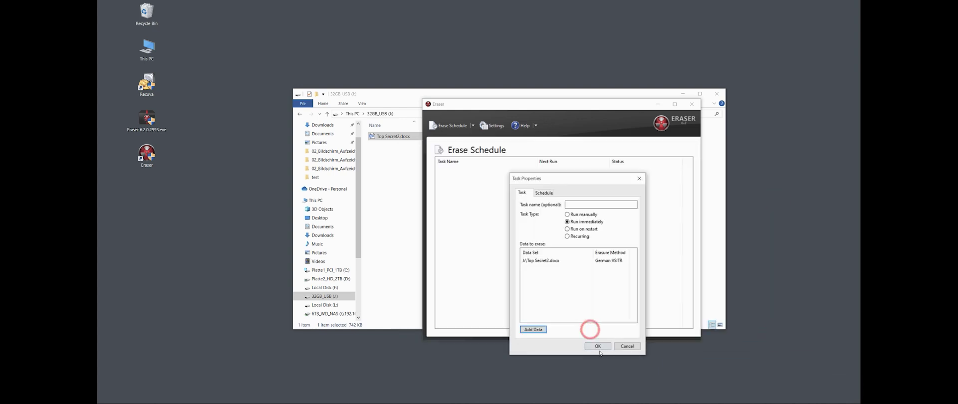
Step: Confirm the erase task for Top Secret2.docx and minimize Eraser to check the contents of the 32GB_USB (J:) drive
{"action": "left_click", "coordinate": [598, 347]}
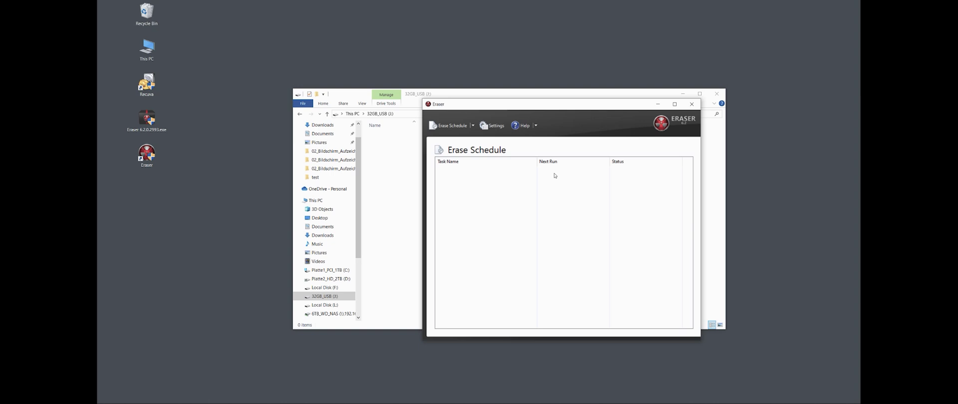
{"action": "left_click", "coordinate": [658, 104]}
{"action": "left_click", "coordinate": [460, 169]}
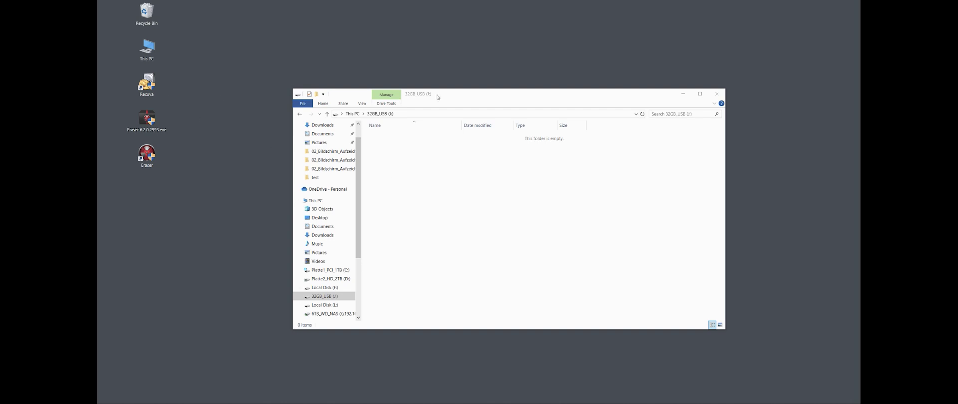
{"action": "left_click_drag", "start_coordinate": [437, 96], "coordinate": [485, 89]}
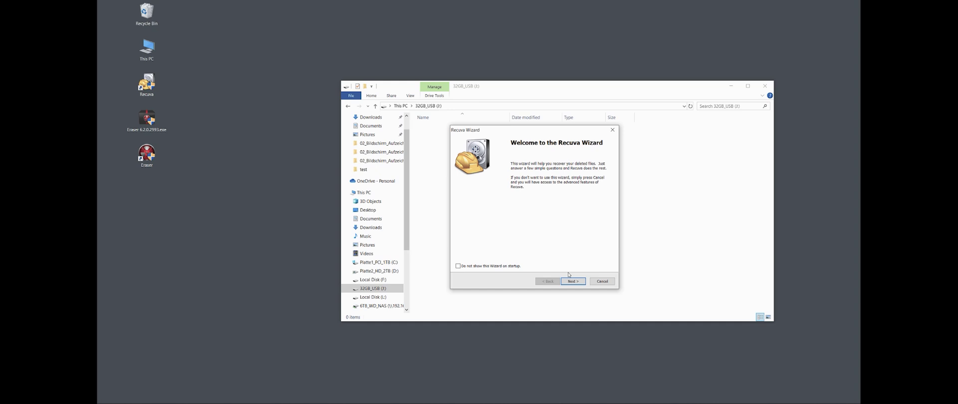
Step: Search for deleted files of all types in the specific location J:\ with the Recuva wizard
{"action": "left_click", "coordinate": [575, 282]}
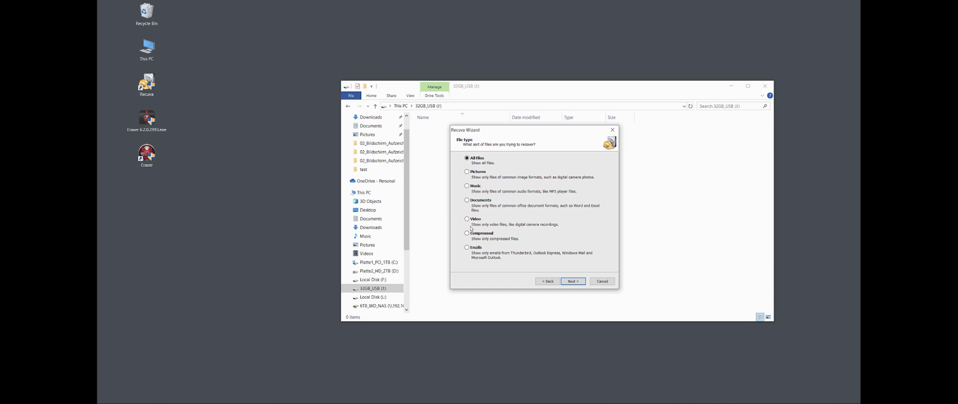
{"action": "left_click", "coordinate": [572, 282]}
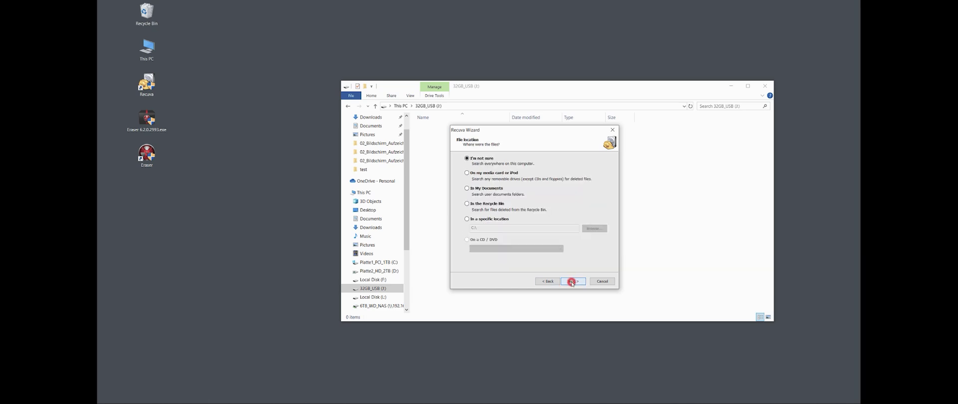
{"action": "left_click", "coordinate": [467, 219]}
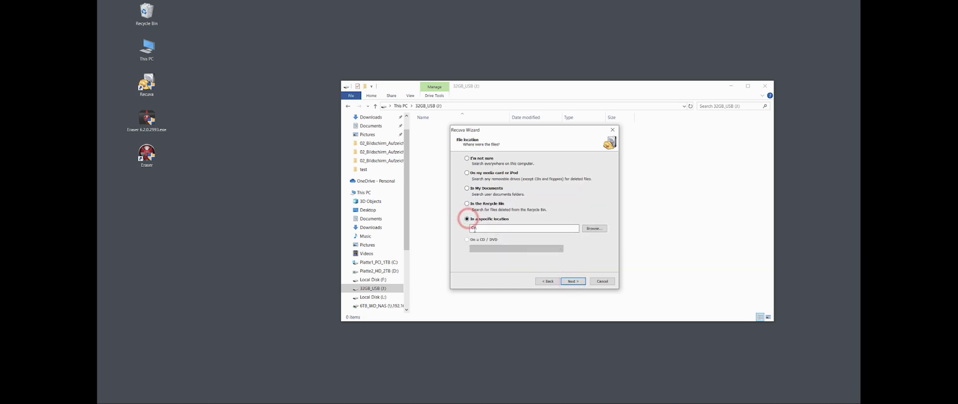
{"action": "left_click", "coordinate": [471, 228]}
{"action": "left_click", "coordinate": [573, 281]}
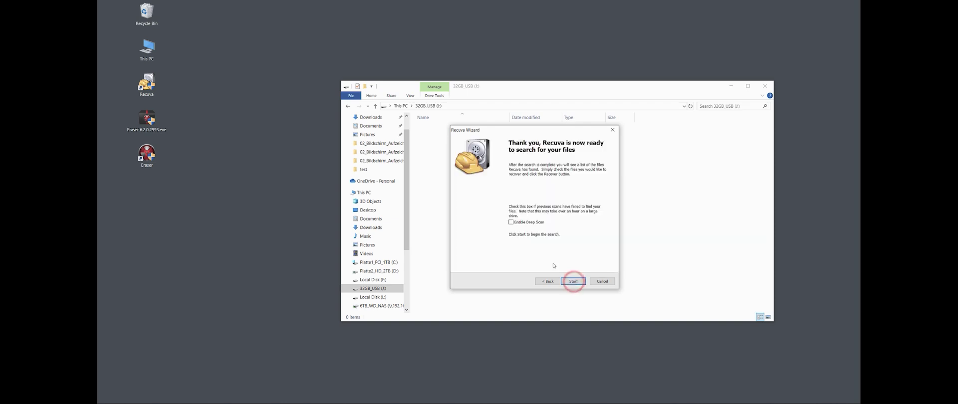
{"action": "left_click", "coordinate": [577, 281]}
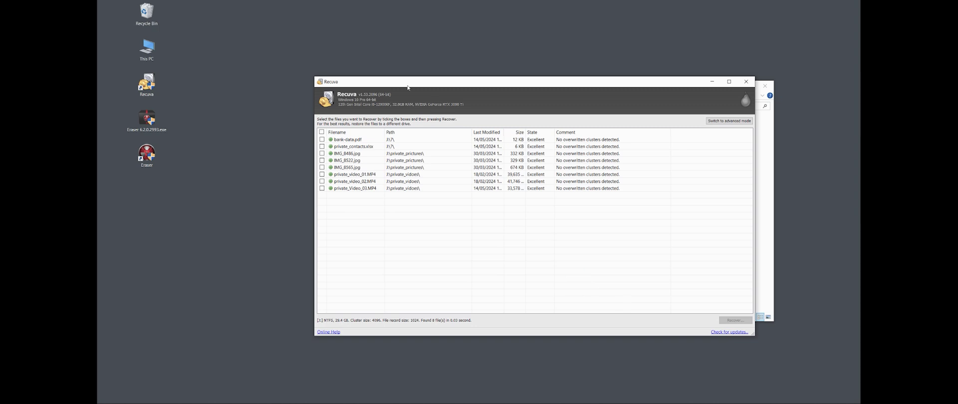
Step: Select all the files found by the scan and recover them into a new folder on the Desktop
{"action": "left_click", "coordinate": [321, 131]}
{"action": "left_click", "coordinate": [736, 321]}
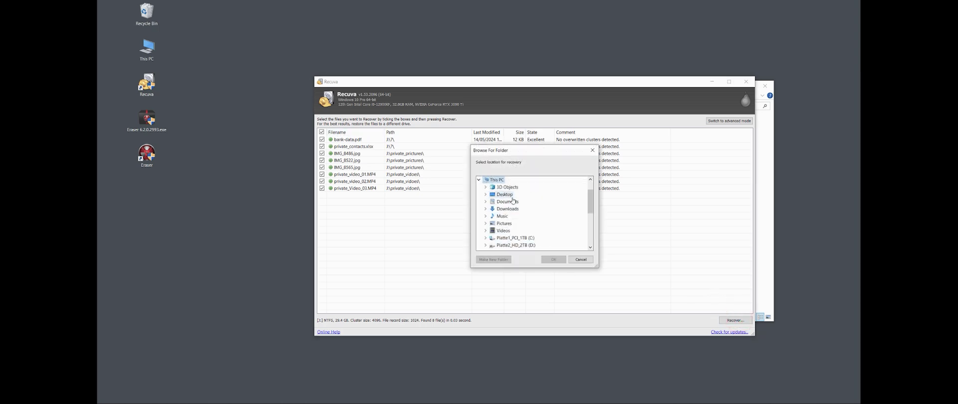
{"action": "left_click", "coordinate": [504, 194]}
{"action": "left_click", "coordinate": [499, 260]}
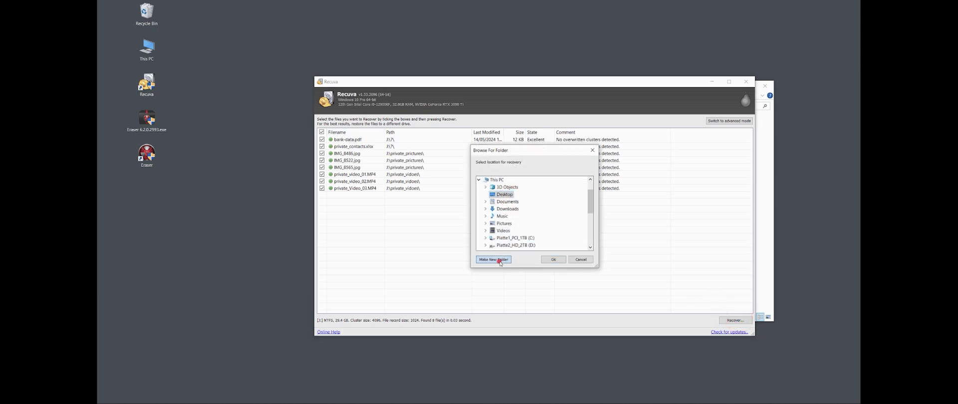
{"action": "left_click", "coordinate": [554, 260]}
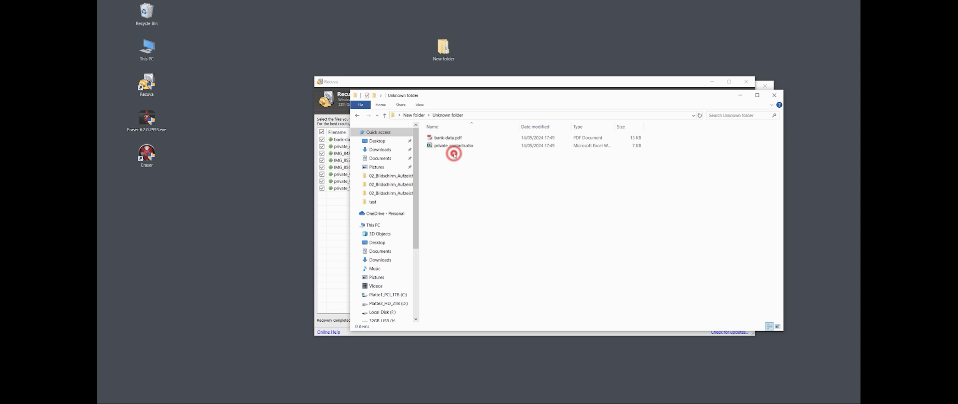
Step: Open the recovered bank-data.pdf to check its contents, and close the recovery folder and Recuva
{"action": "double_click", "coordinate": [441, 139]}
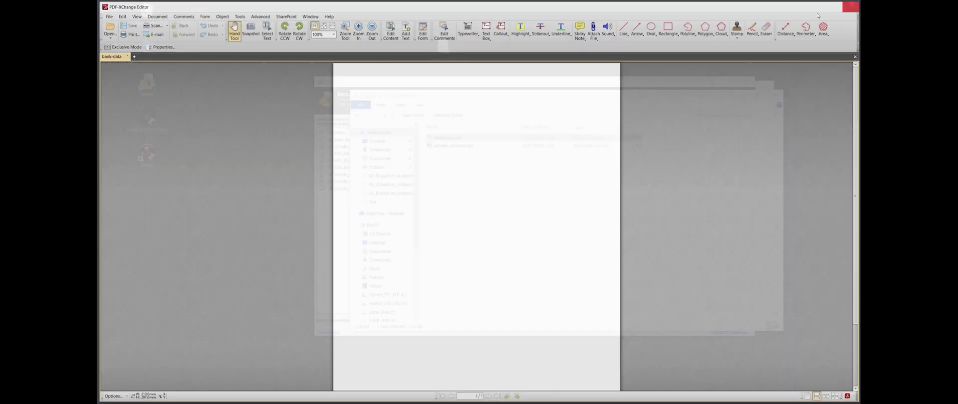
{"action": "left_click", "coordinate": [493, 203]}
{"action": "left_click", "coordinate": [781, 96]}
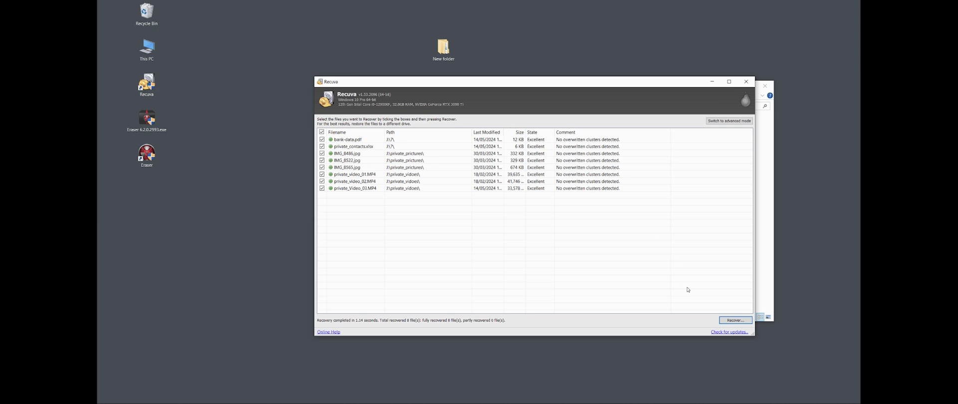
{"action": "left_click", "coordinate": [747, 82]}
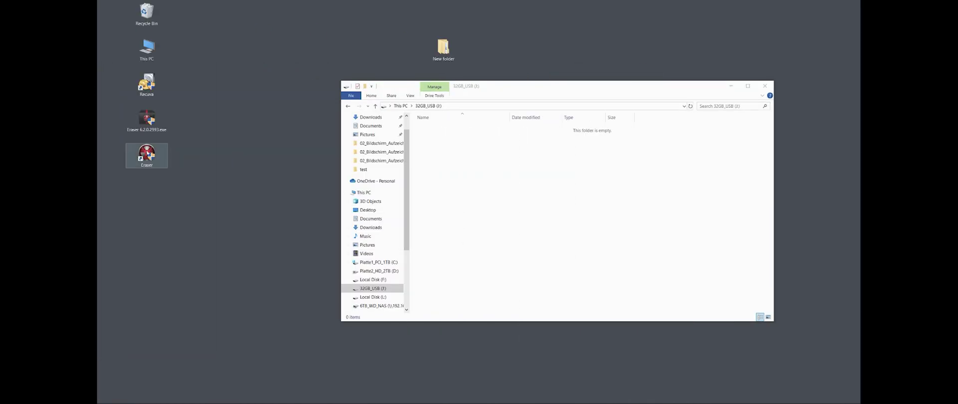
Step: Restart Recuva and run another search of J:\ for all file types
{"action": "key", "text": "Up"}
{"action": "key", "text": "Up"}
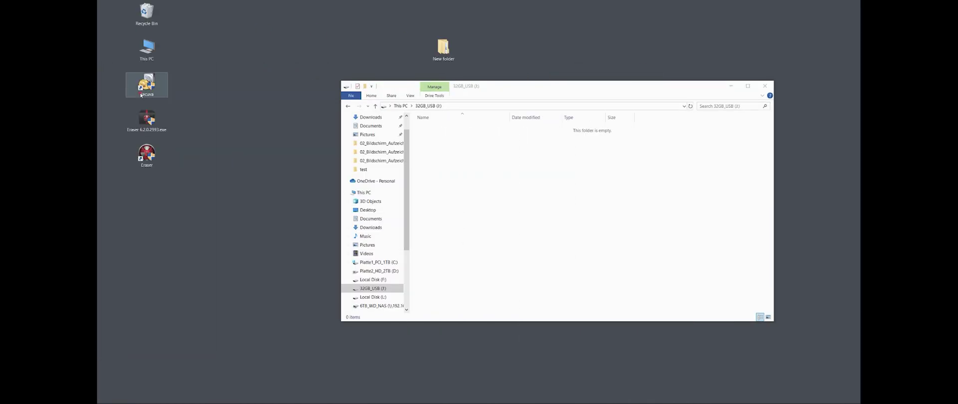
{"action": "key", "text": "Return"}
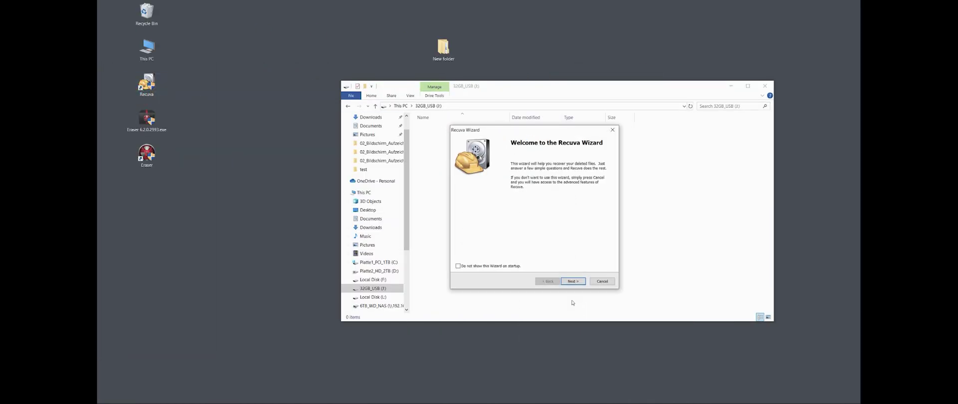
{"action": "left_click", "coordinate": [573, 281]}
{"action": "left_click", "coordinate": [573, 282]}
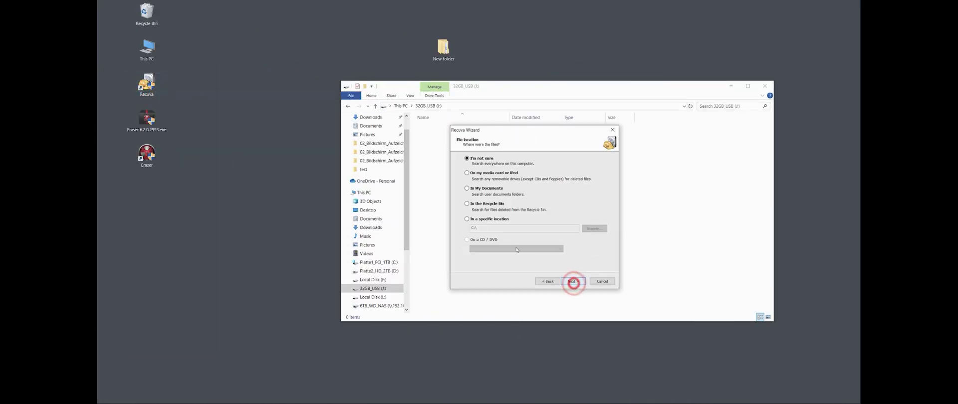
{"action": "left_click", "coordinate": [468, 219]}
{"action": "left_click", "coordinate": [475, 228]}
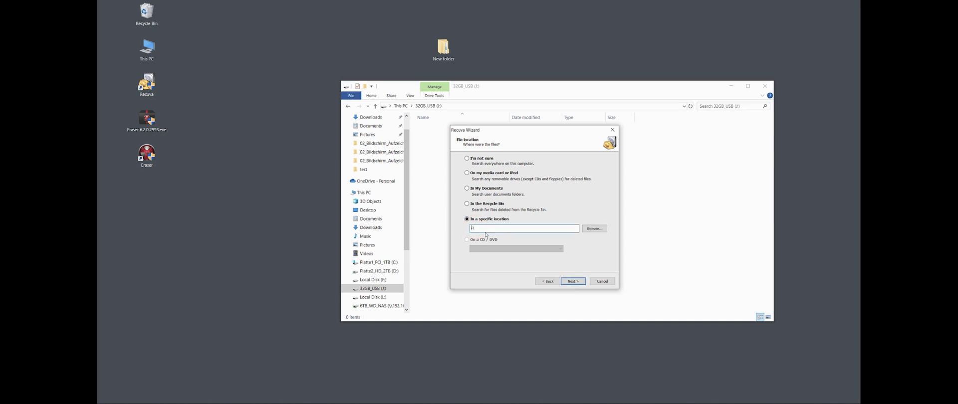
{"action": "left_click", "coordinate": [574, 282]}
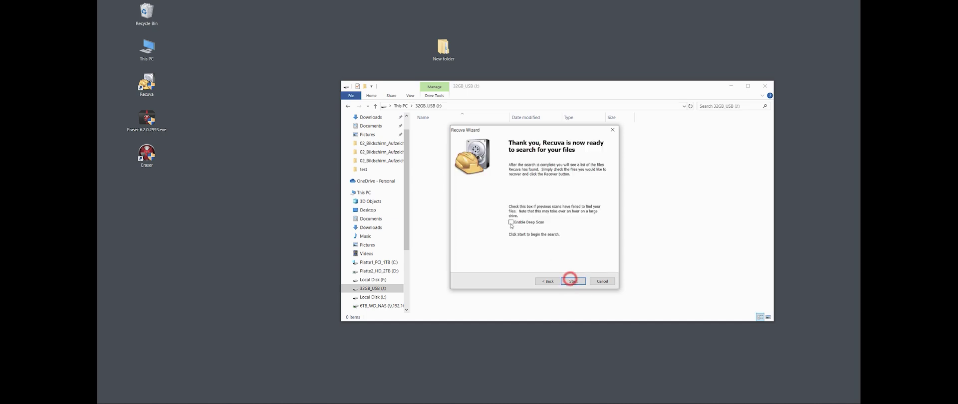
{"action": "left_click", "coordinate": [574, 282]}
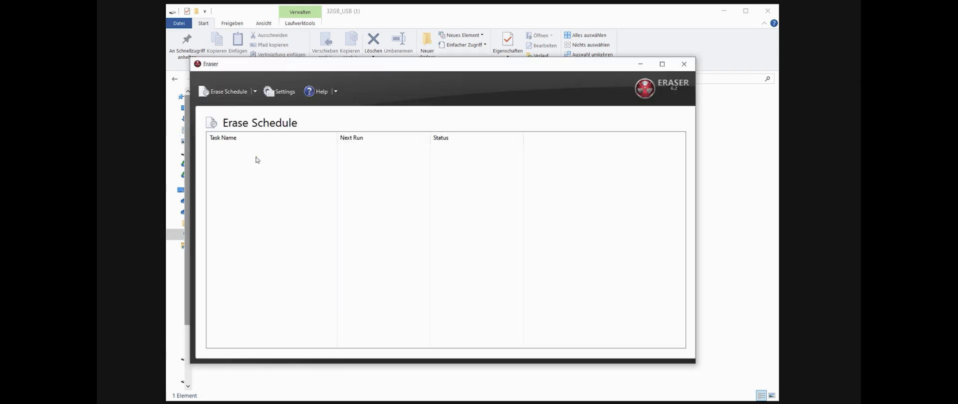
Step: Create an erase task in Eraser for the Drive/Partition target 32GB_USB (J:) with erasure method US Air Force 5020 (3 passes)
{"action": "left_click_drag", "start_coordinate": [257, 160], "coordinate": [290, 161]}
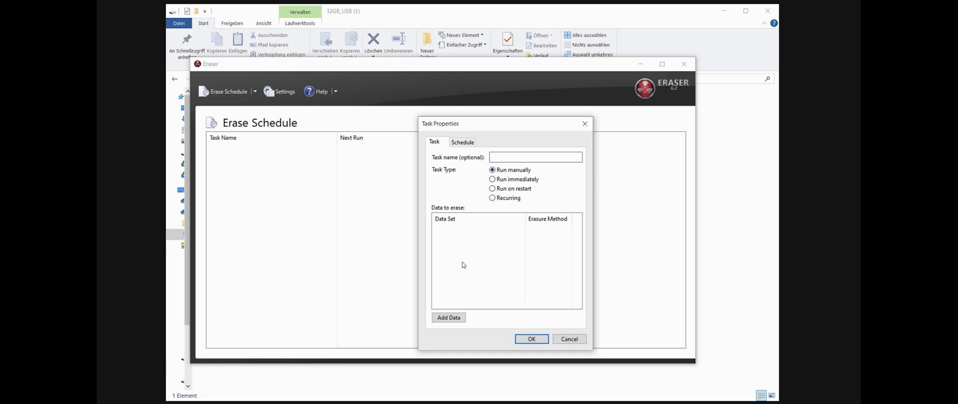
{"action": "left_click", "coordinate": [442, 318]}
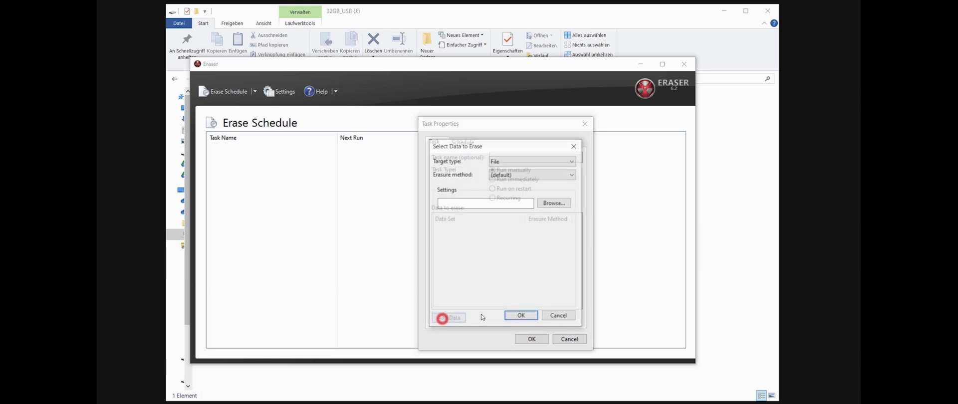
{"action": "left_click", "coordinate": [512, 165]}
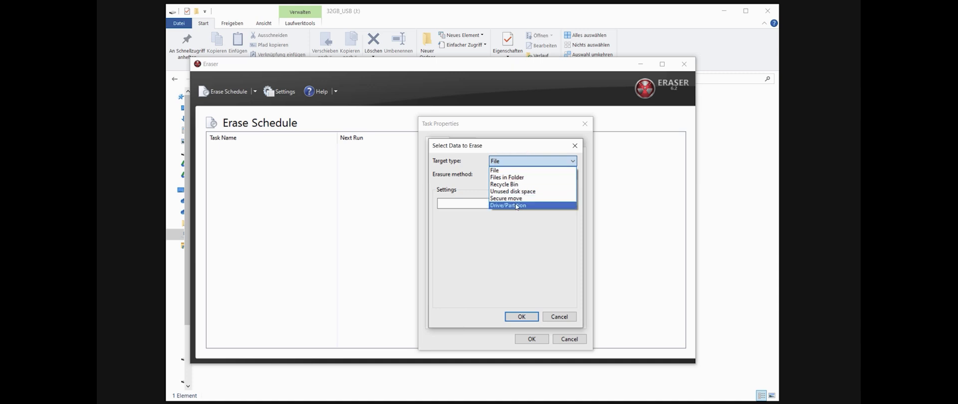
{"action": "left_click", "coordinate": [517, 206]}
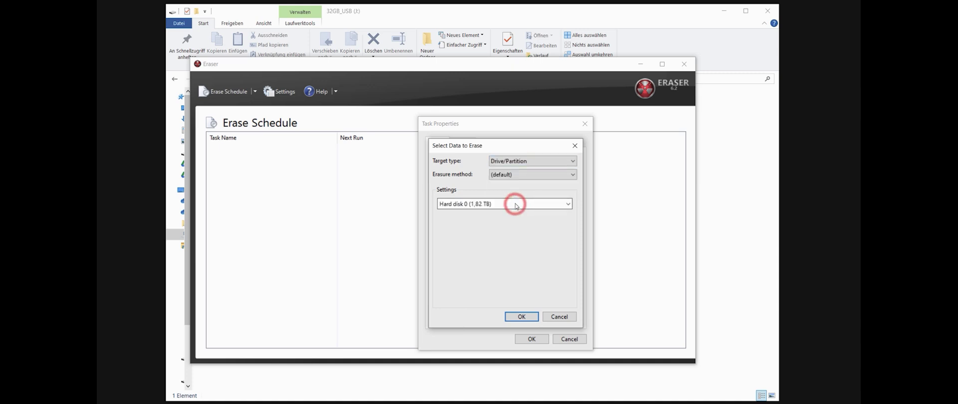
{"action": "left_click", "coordinate": [480, 205]}
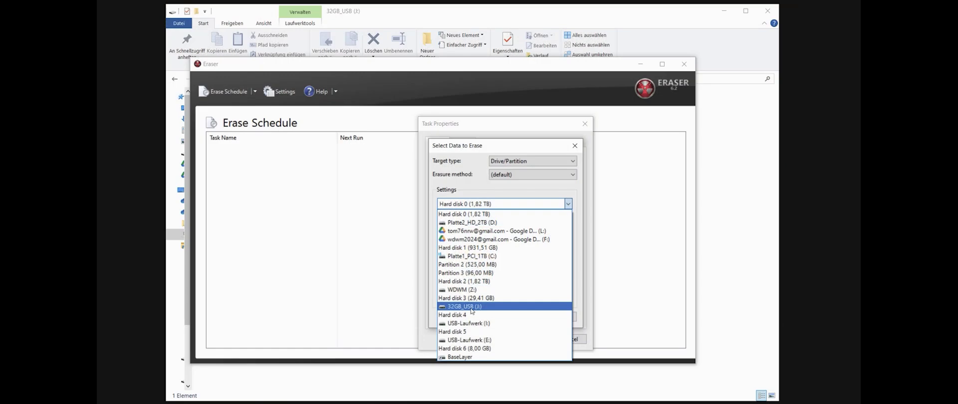
{"action": "left_click", "coordinate": [471, 307]}
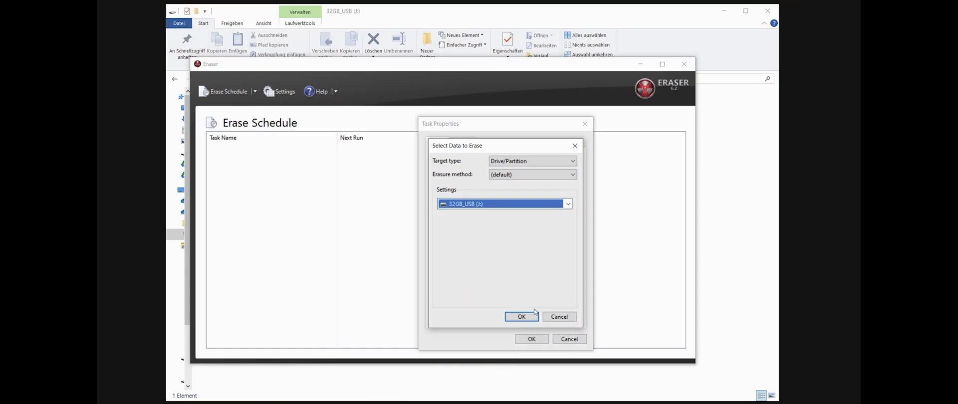
{"action": "left_click", "coordinate": [511, 175]}
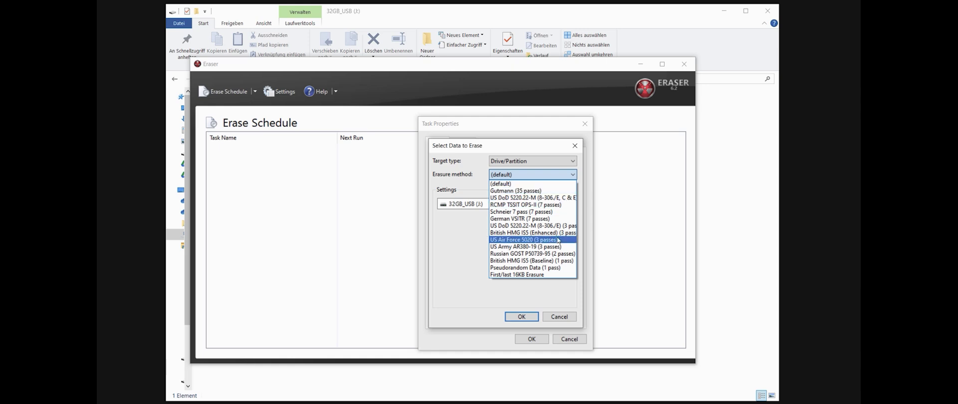
{"action": "left_click", "coordinate": [532, 241]}
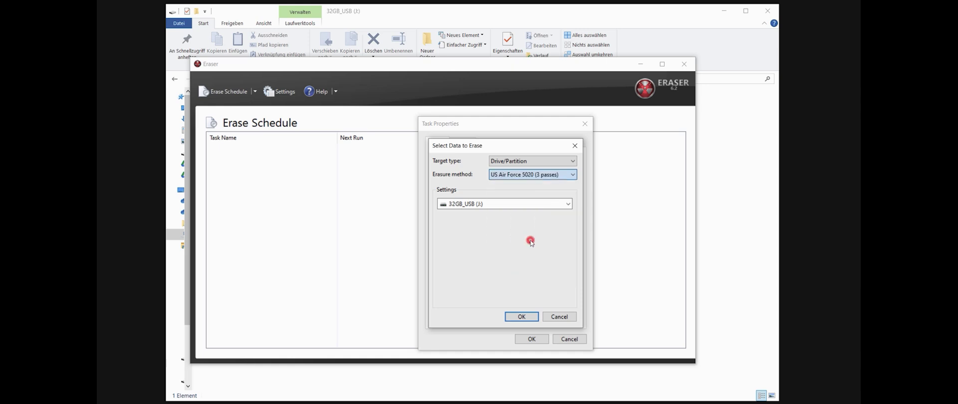
Step: Save the manually run partition erase task and run it now from the Erase Schedule
{"action": "left_click", "coordinate": [522, 317]}
{"action": "left_click", "coordinate": [534, 340]}
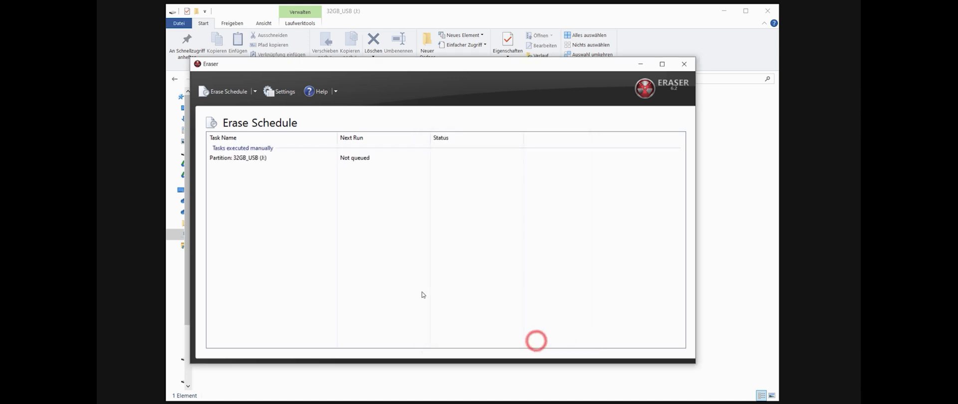
{"action": "right_click", "coordinate": [258, 160]}
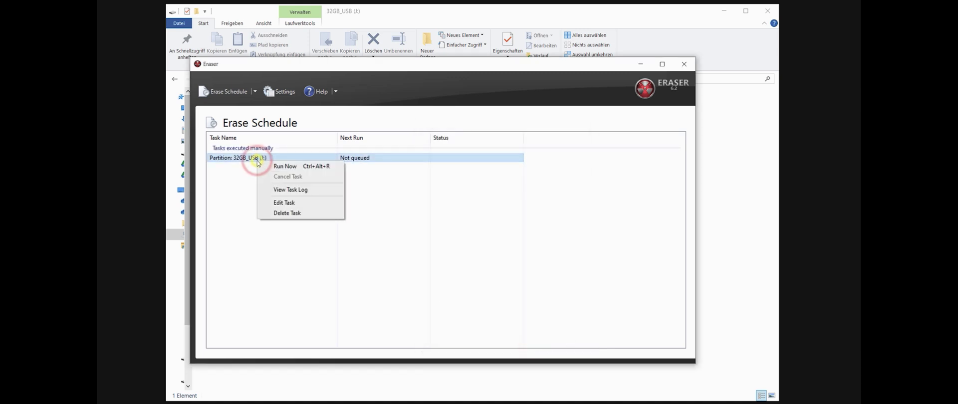
{"action": "left_click", "coordinate": [306, 169]}
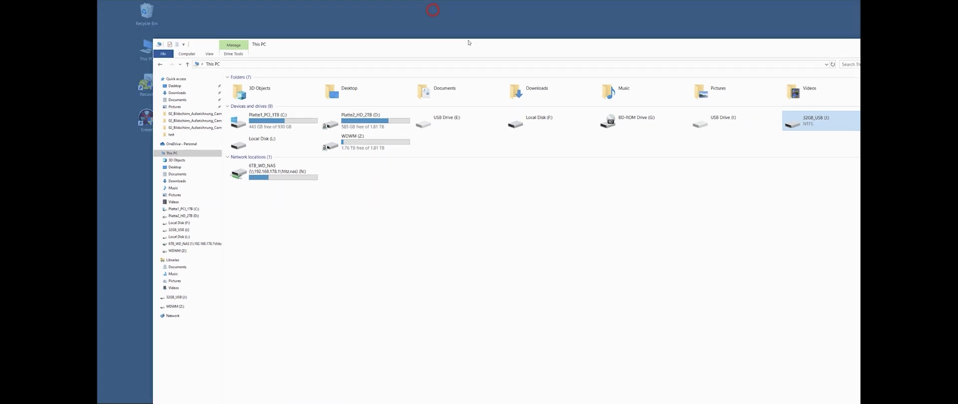
Step: Maximize the This PC window, try to open the 32GB_USB (J:) drive and choose to format the disk
{"action": "double_click", "coordinate": [433, 7]}
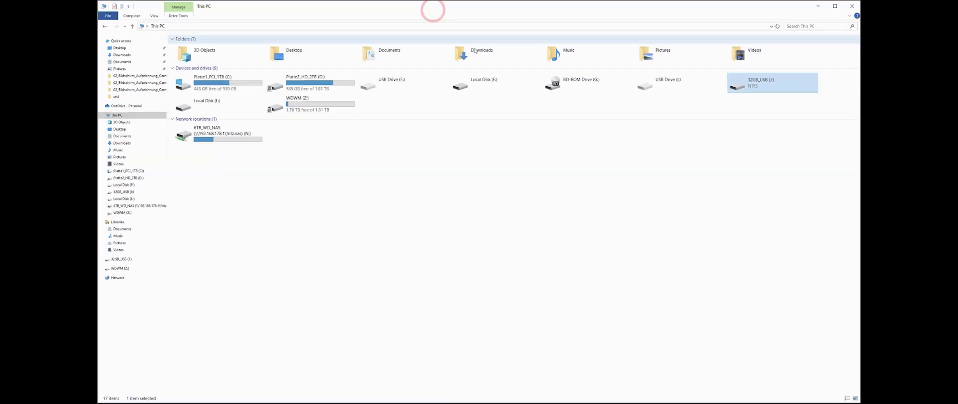
{"action": "double_click", "coordinate": [755, 82]}
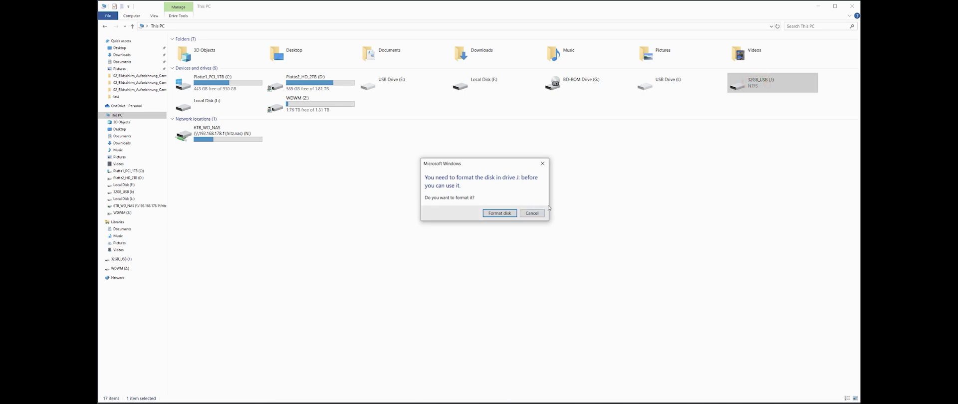
{"action": "left_click", "coordinate": [497, 215]}
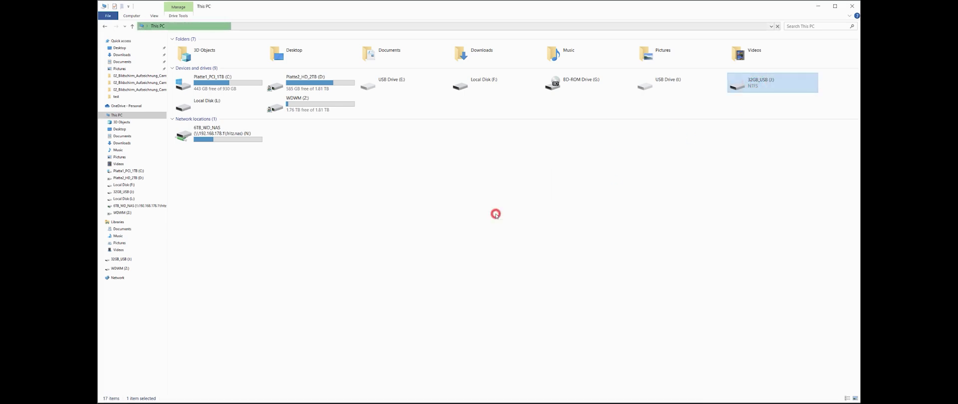
{"action": "left_click_drag", "start_coordinate": [170, 37], "coordinate": [528, 113]}
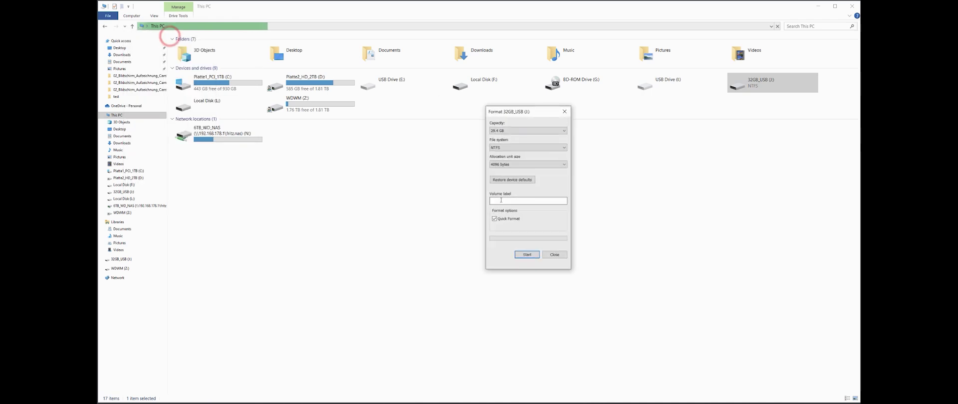
Step: Quick-format the drive as NTFS with the volume label 32GB and close the format dialog
{"action": "left_click", "coordinate": [502, 200]}
{"action": "type", "text": "32GB"}
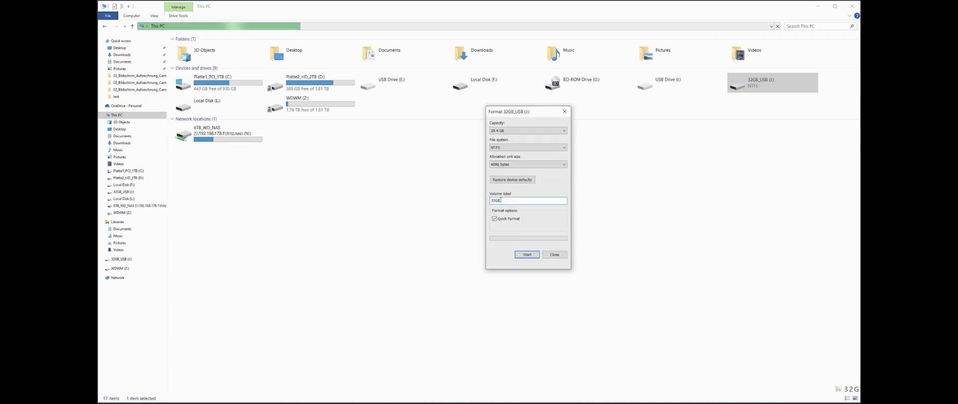
{"action": "left_click", "coordinate": [527, 254]}
{"action": "left_click", "coordinate": [503, 206]}
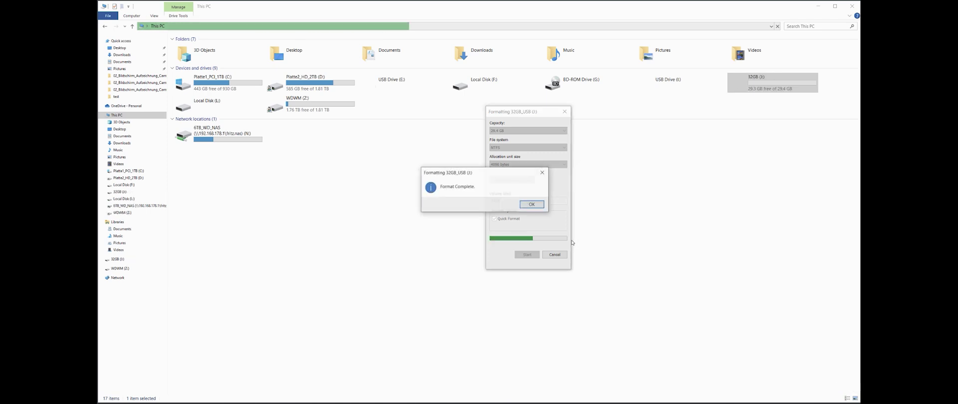
{"action": "left_click", "coordinate": [527, 204]}
{"action": "left_click", "coordinate": [555, 255]}
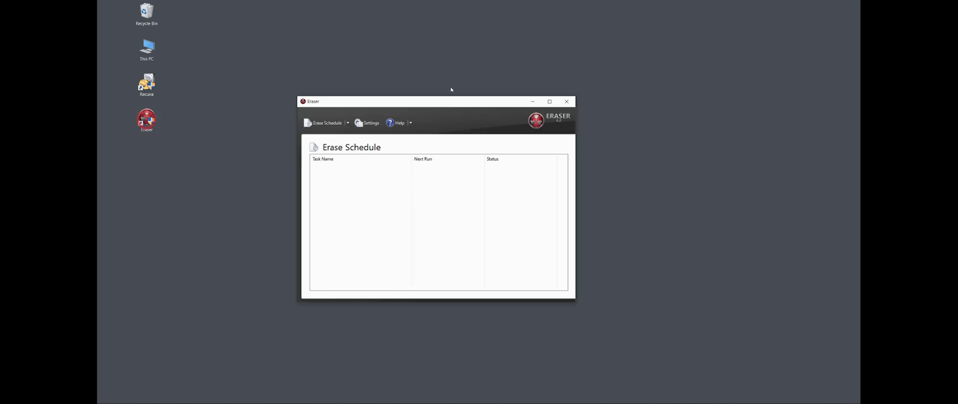
Step: Switch to Eraser, move its window aside and start a new task in the empty Erase Schedule
{"action": "left_click_drag", "start_coordinate": [456, 103], "coordinate": [565, 78]}
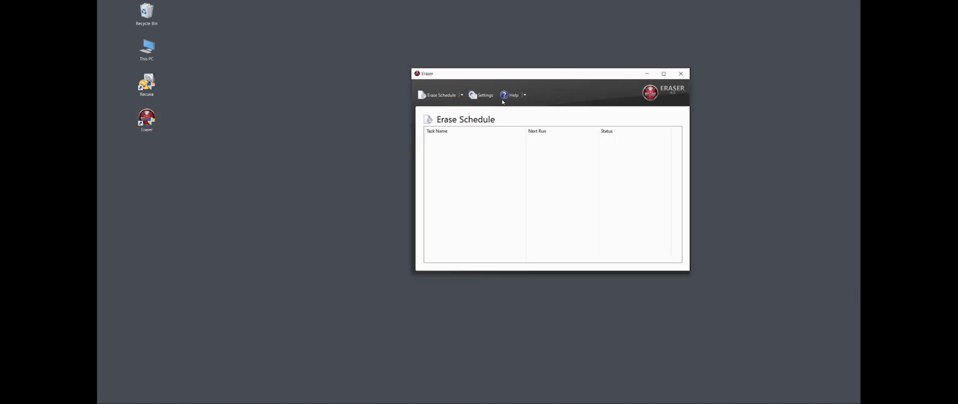
{"action": "right_click", "coordinate": [484, 149]}
{"action": "left_click", "coordinate": [493, 157]}
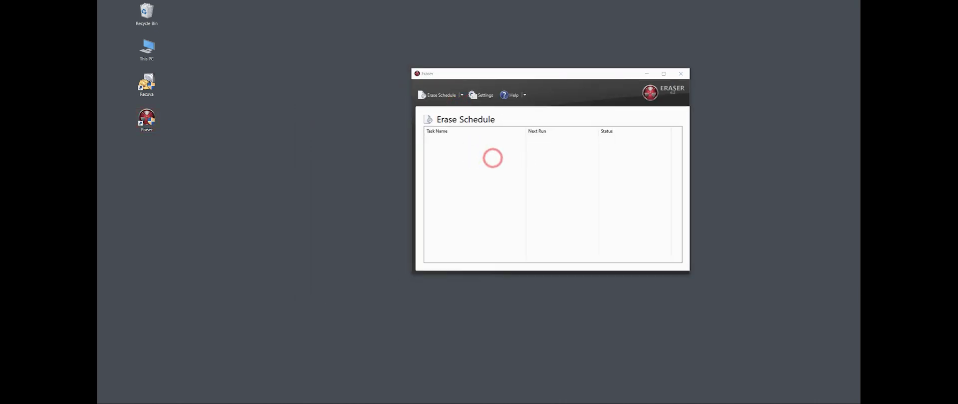